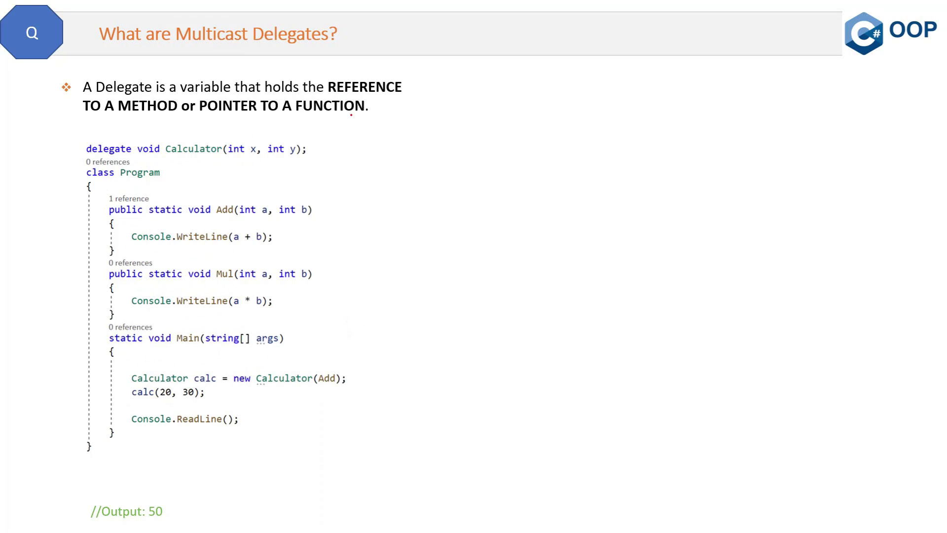
Underline FUNCTION., the Add and Mul signatures, and delegate void in red ink.
drag(340, 115, 390, 114)
drag(319, 210, 333, 208)
drag(325, 279, 338, 277)
drag(115, 155, 150, 154)
Mark the calc variable, circle the calc(20, 30) call, and retrace the a + b underline.
drag(188, 371, 224, 358)
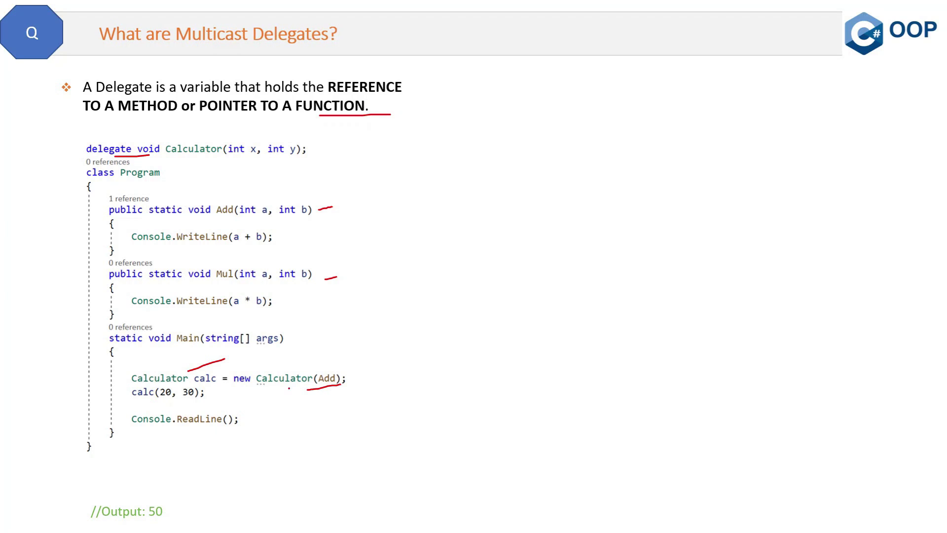
drag(163, 405, 203, 400)
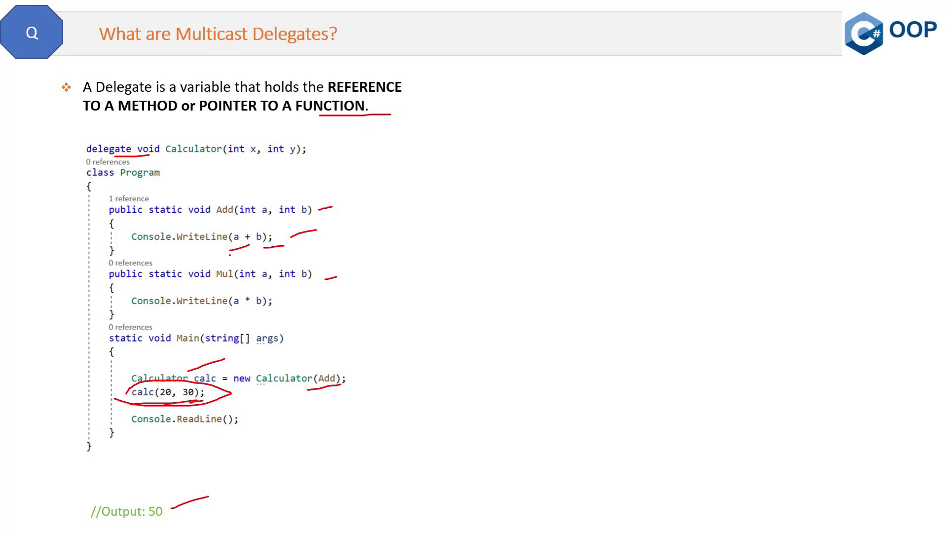
drag(232, 250, 282, 247)
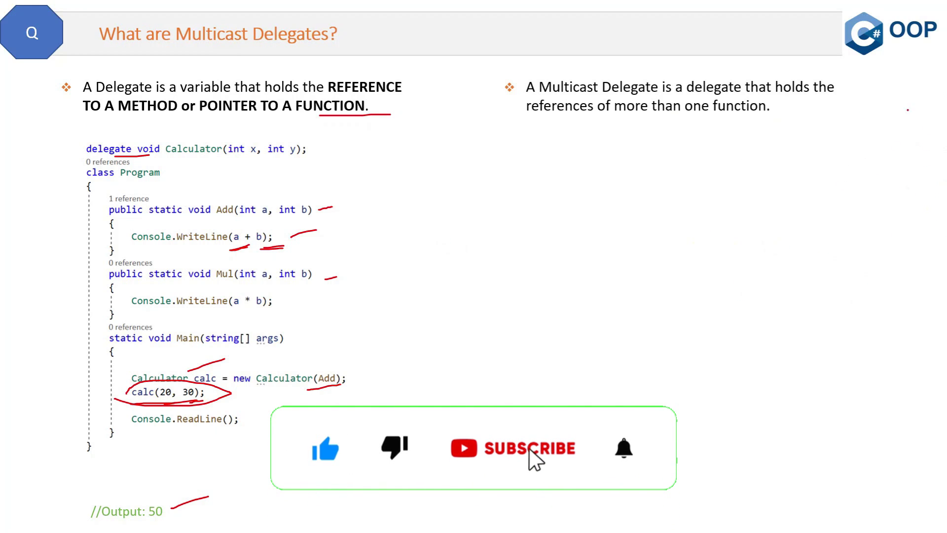
Underline 'function.' at the end of the Multicast Delegate definition in red.
drag(738, 115, 781, 109)
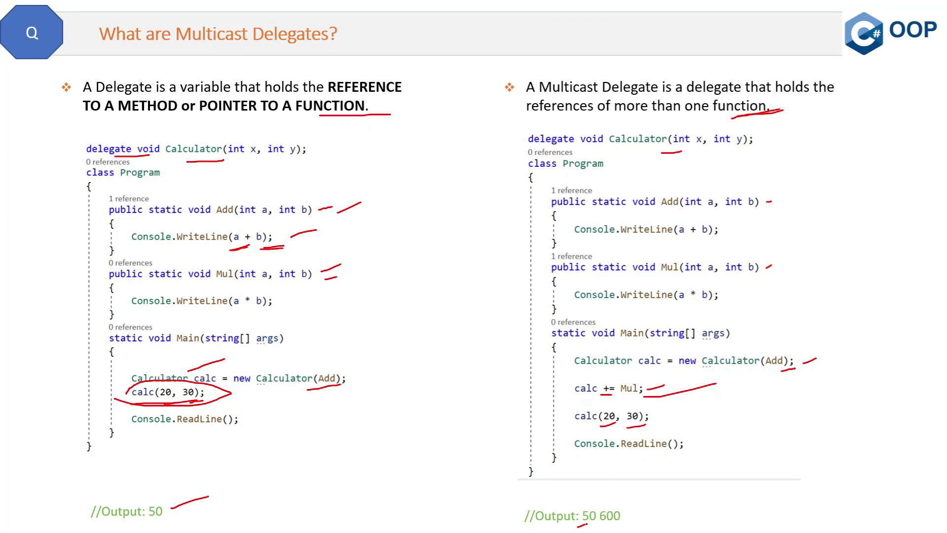
Mark the addition line and underline 600 in the '//Output: 50 600' comment.
drag(727, 232, 745, 226)
drag(611, 527, 620, 523)
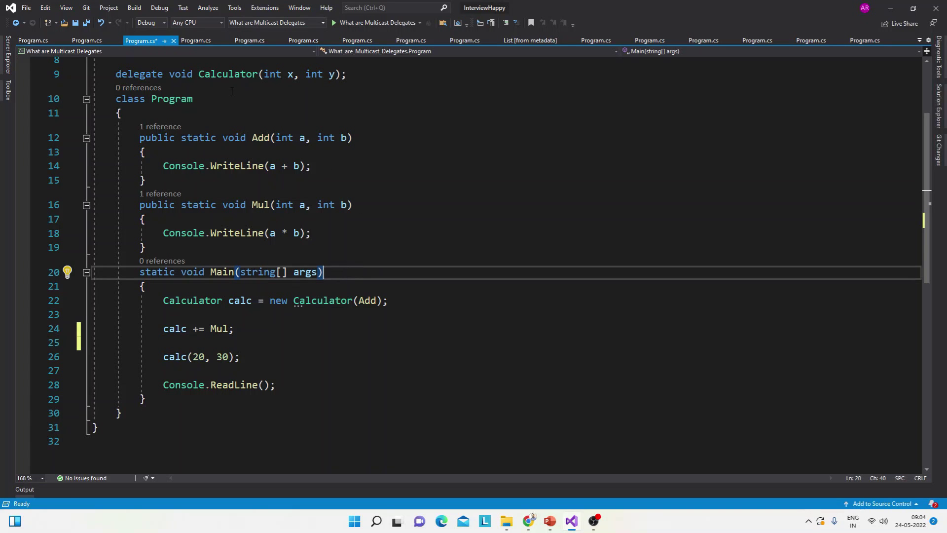
Highlight the identifiers Program, Main and the Calculator delegate in the code.
double_click(172, 99)
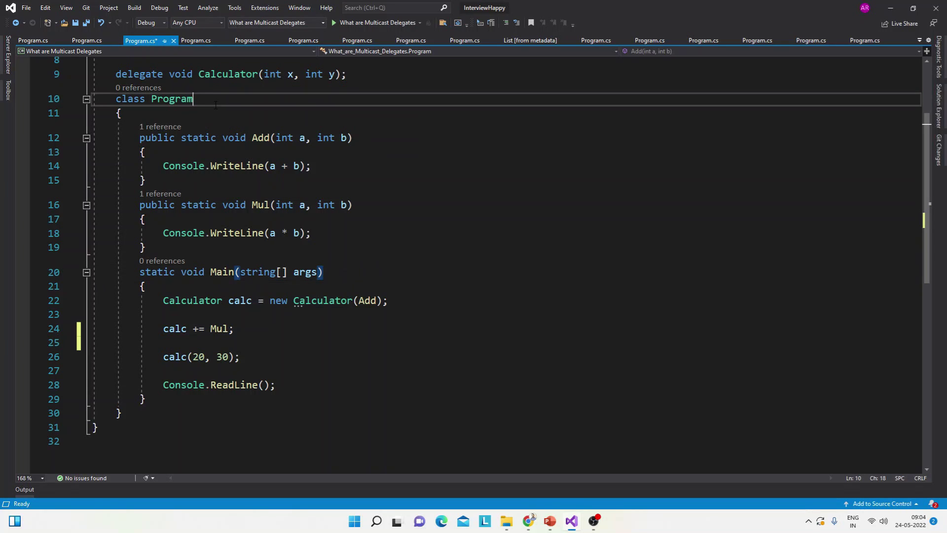
scroll(172, 99, up, 2)
scroll(215, 106, down, 1)
click(222, 313)
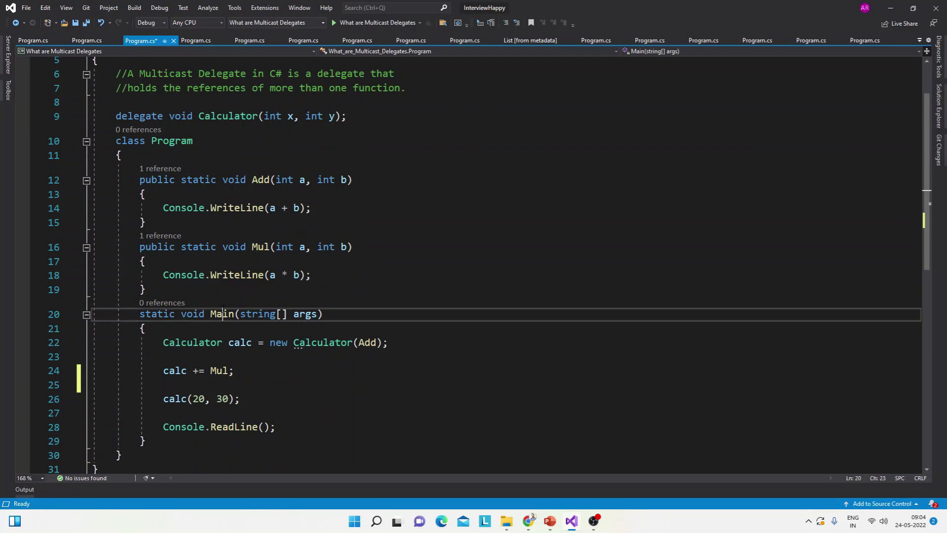
double_click(222, 314)
double_click(172, 141)
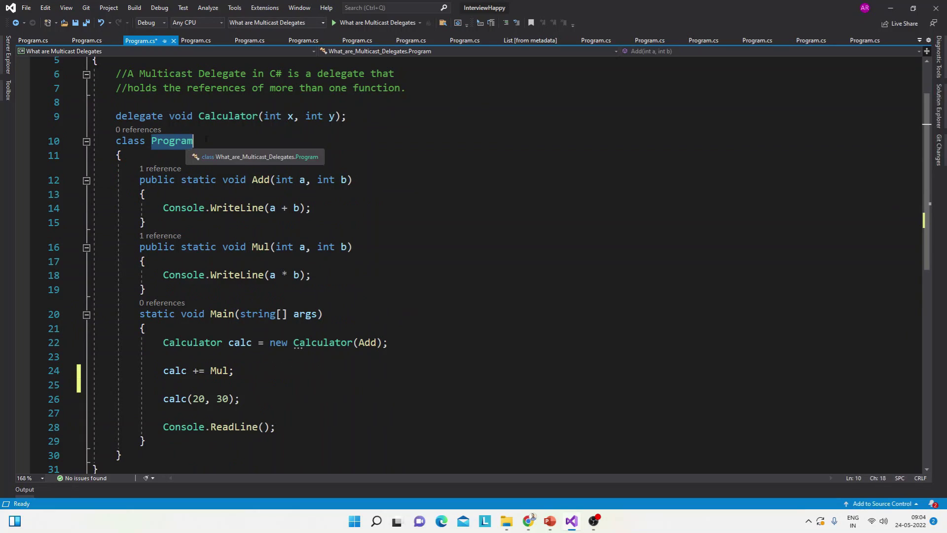
double_click(227, 116)
click(372, 119)
Select the delegate declaration through the calc += Mul line, then build and run the program.
drag(110, 116, 390, 343)
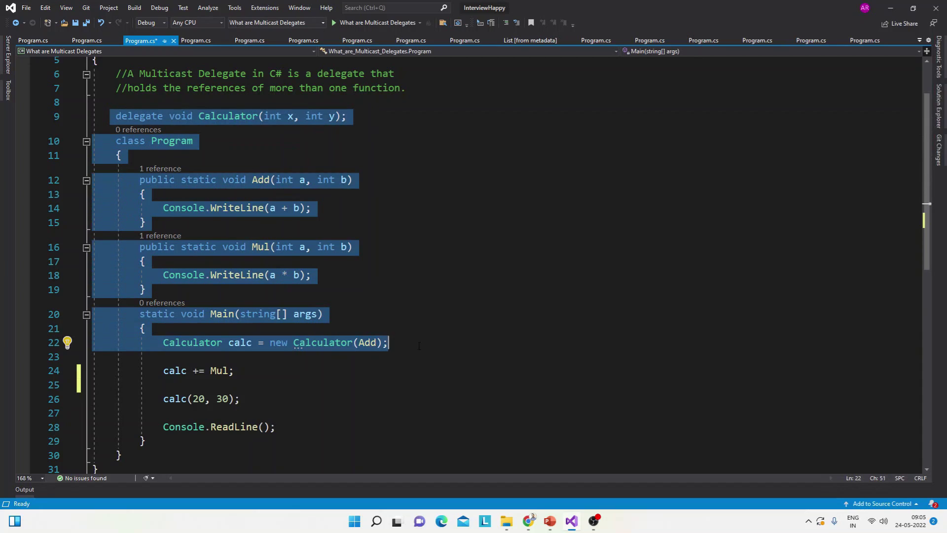
click(146, 399)
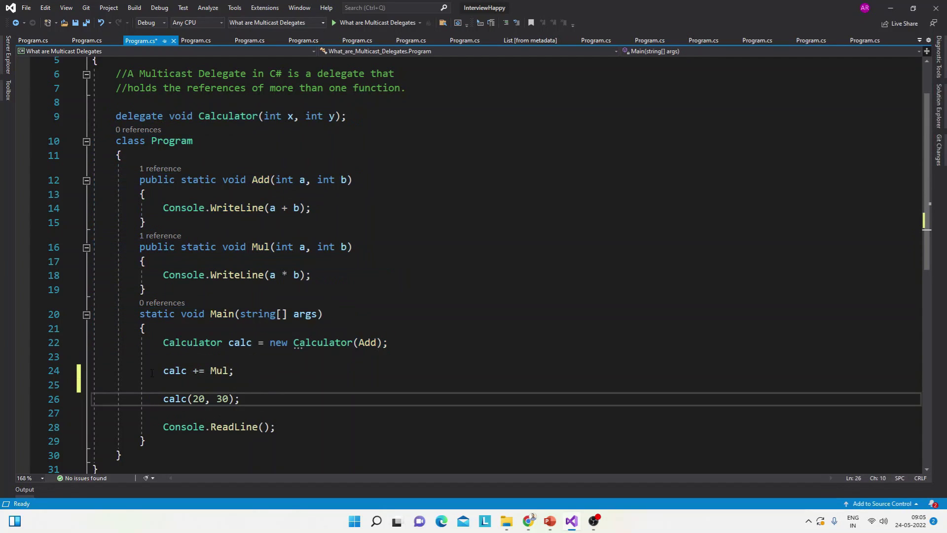
drag(150, 374, 270, 368)
click(301, 369)
mouse_move(220, 371)
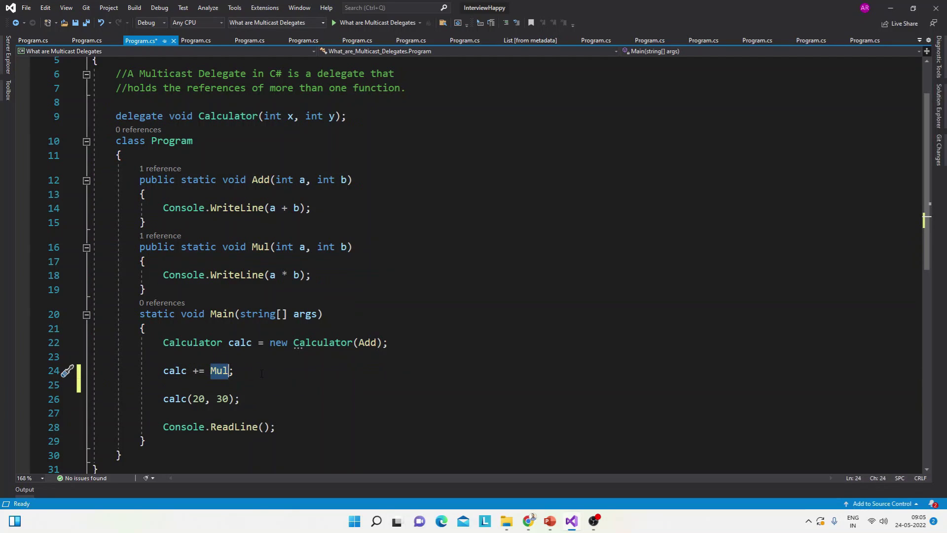
click(374, 23)
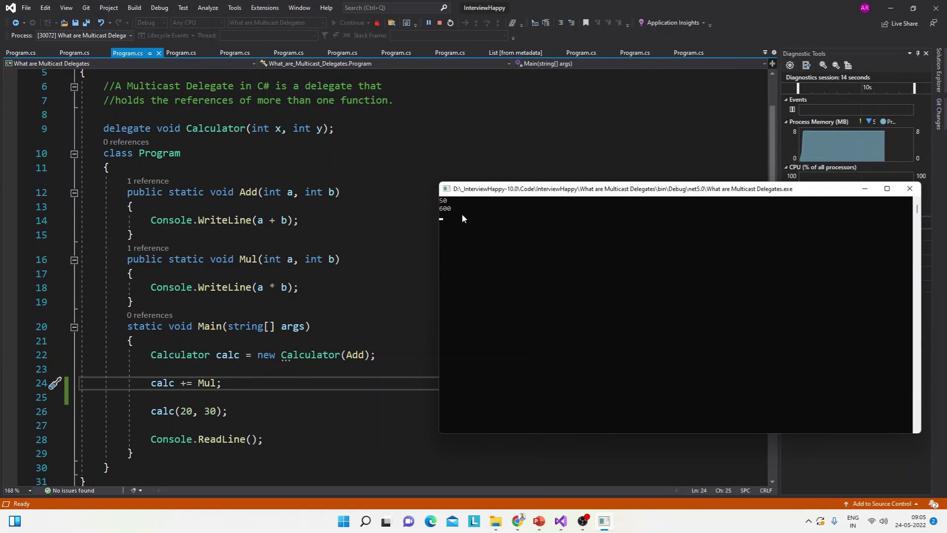
mouse_move(237, 274)
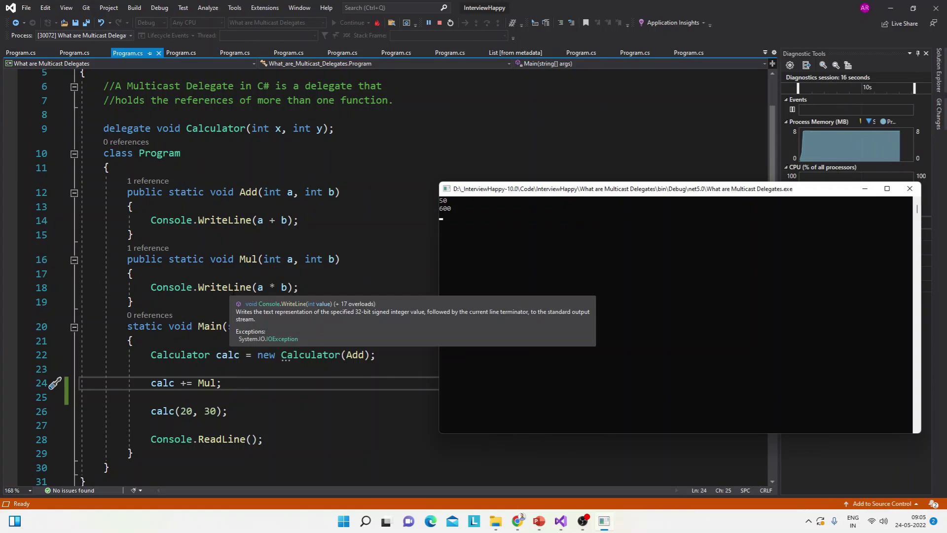
Bring the Visual Studio code editor back in front of the 50/600 console window.
click(299, 287)
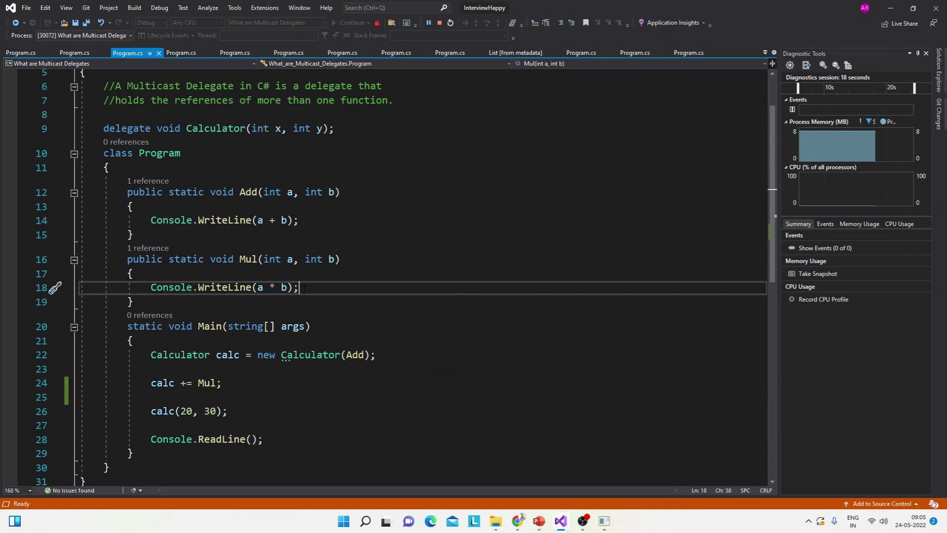